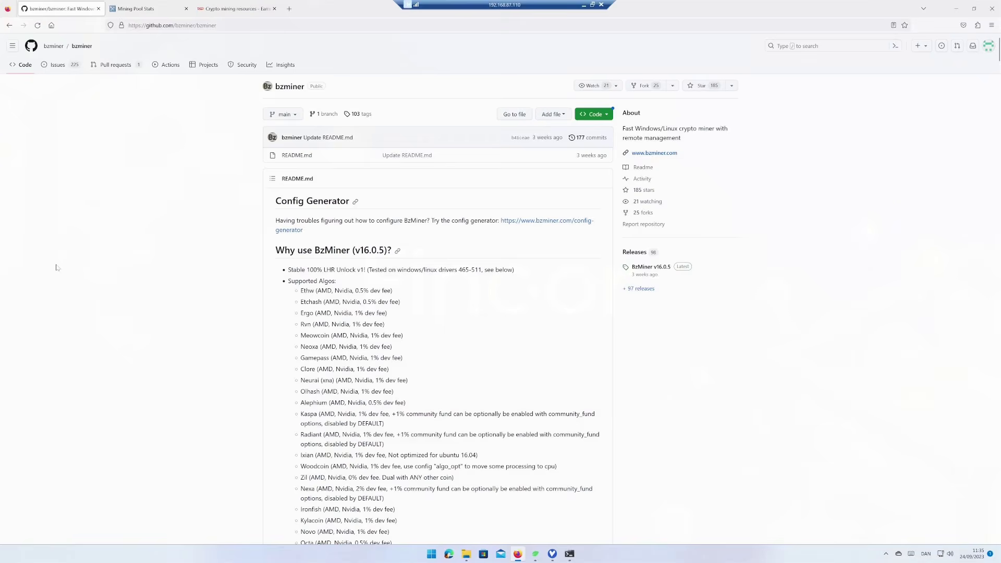
Download bzminer_v16.0.5_windows.zip from the v16.0.5 release assets and open its extracted folder
{"action": "left_click", "coordinate": [652, 267]}
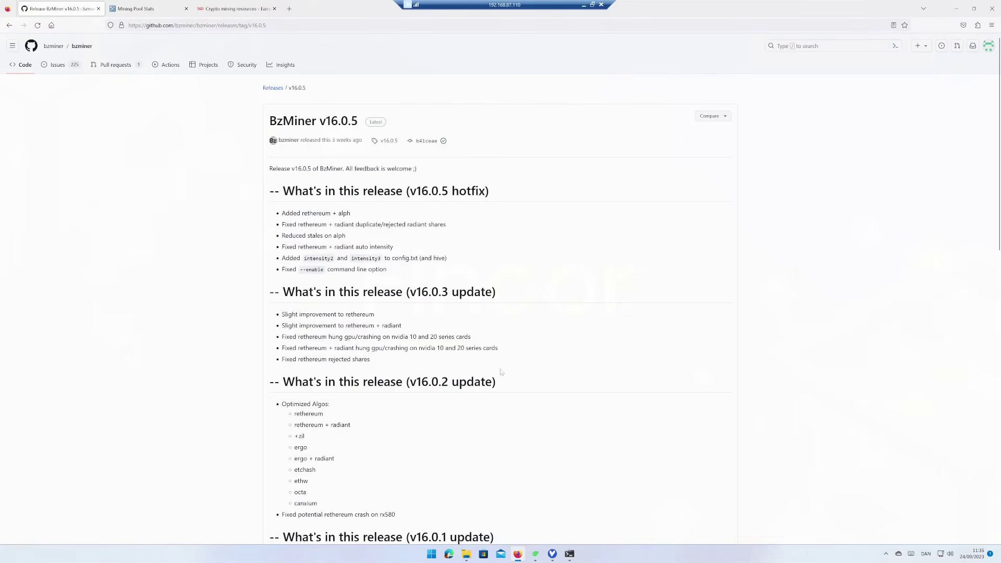
{"action": "scroll", "coordinate": [500, 372], "scroll_direction": "down", "scroll_amount": 10}
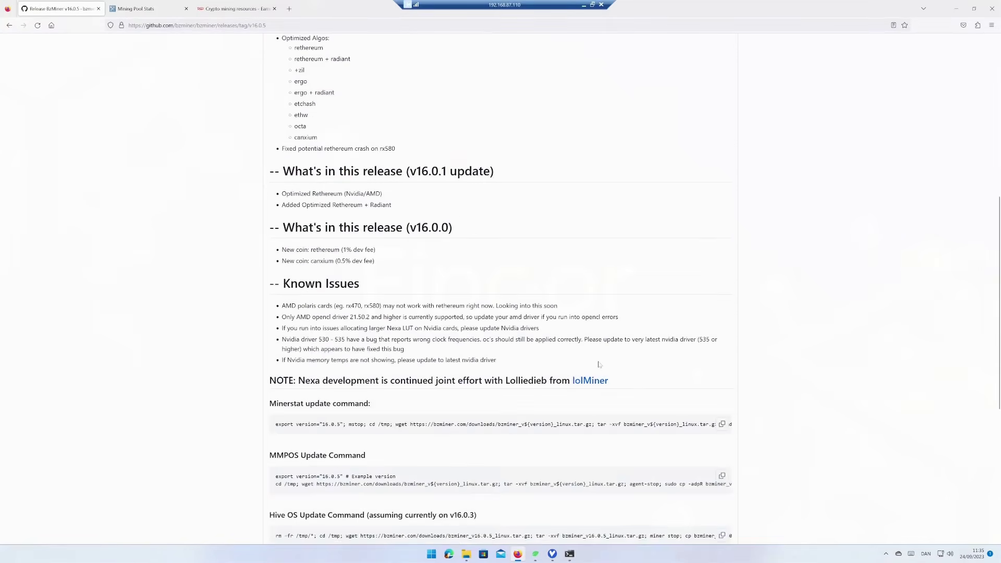
{"action": "scroll", "coordinate": [599, 365], "scroll_direction": "down", "scroll_amount": 2}
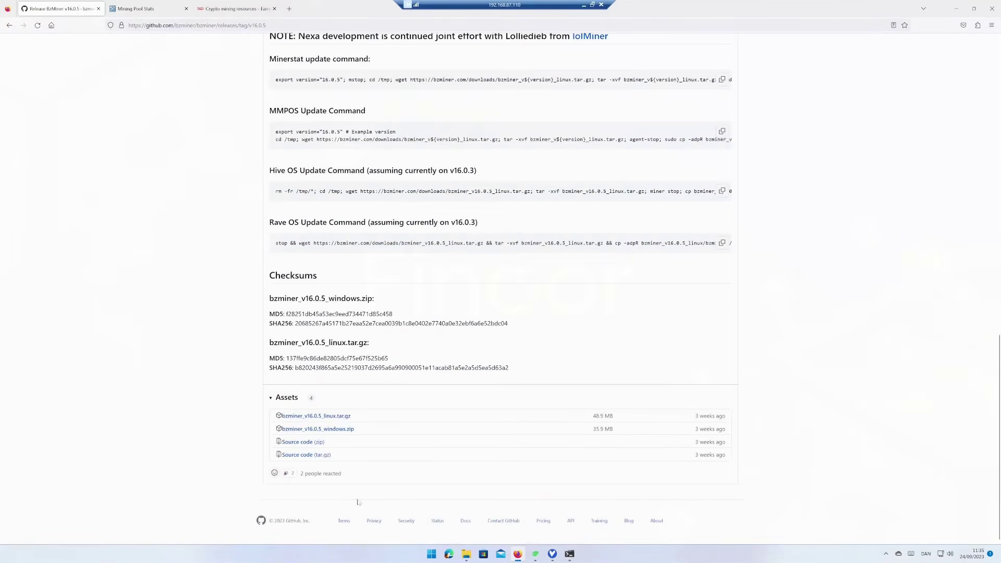
{"action": "left_click", "coordinate": [343, 431]}
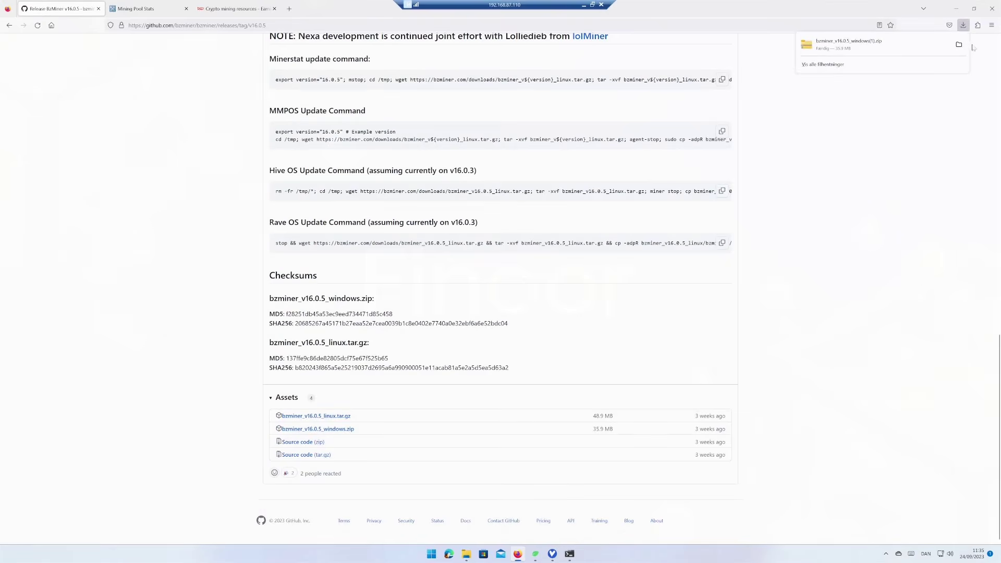
{"action": "left_click", "coordinate": [958, 46]}
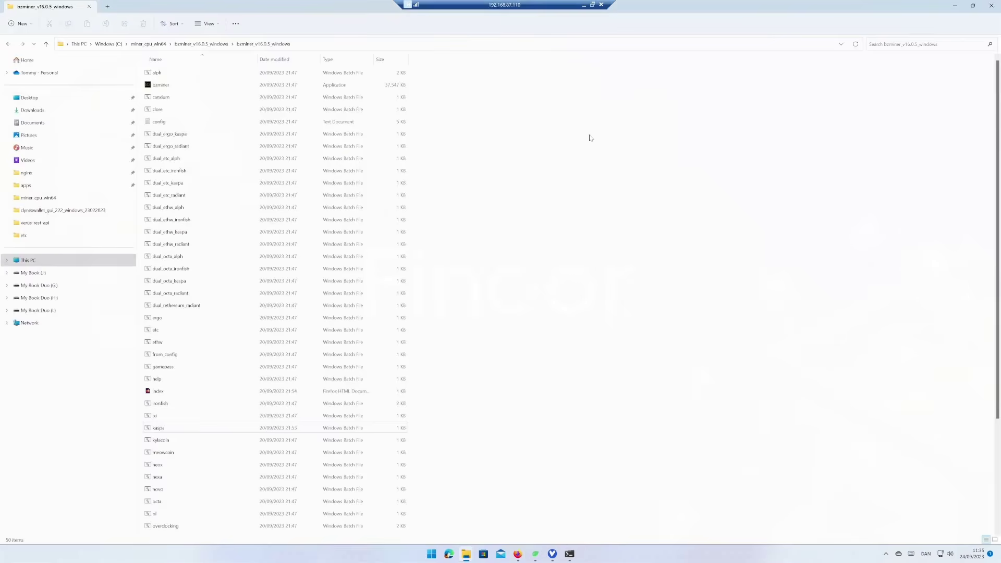
Launch Notepad and load alph.bat into it for editing
{"action": "key", "text": "super"}
{"action": "type", "text": "note"}
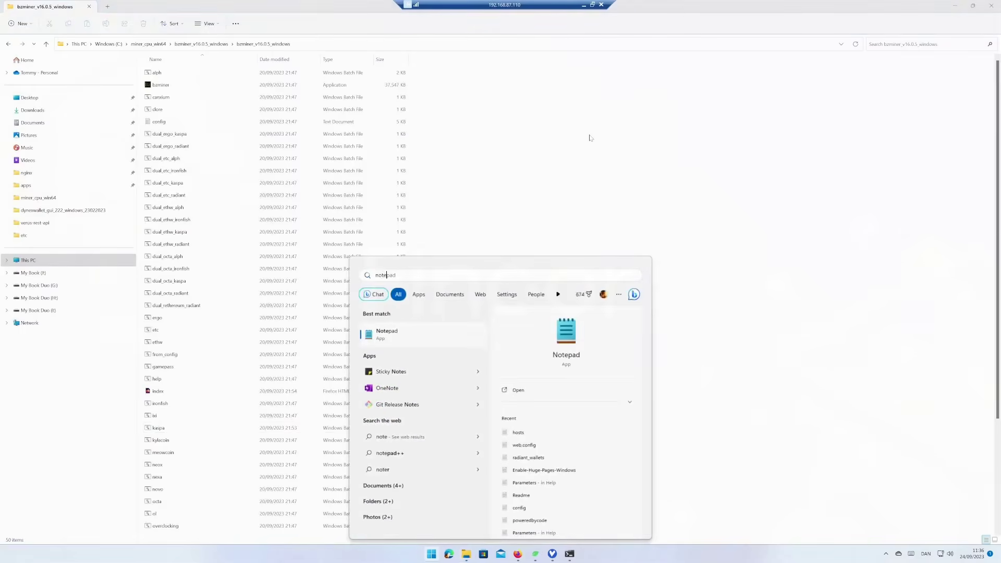
{"action": "key", "text": "Return"}
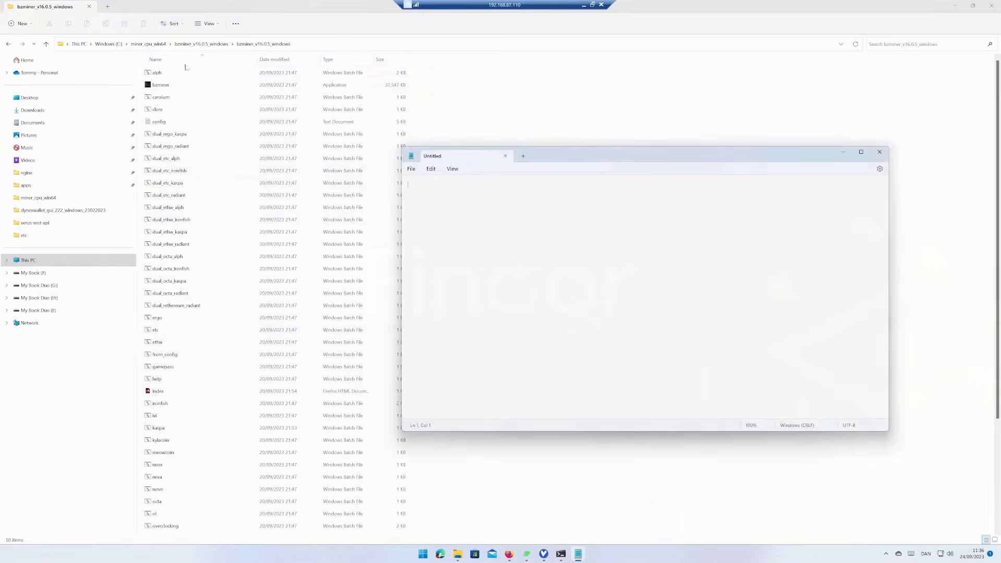
{"action": "left_click_drag", "start_coordinate": [156, 73], "coordinate": [536, 239]}
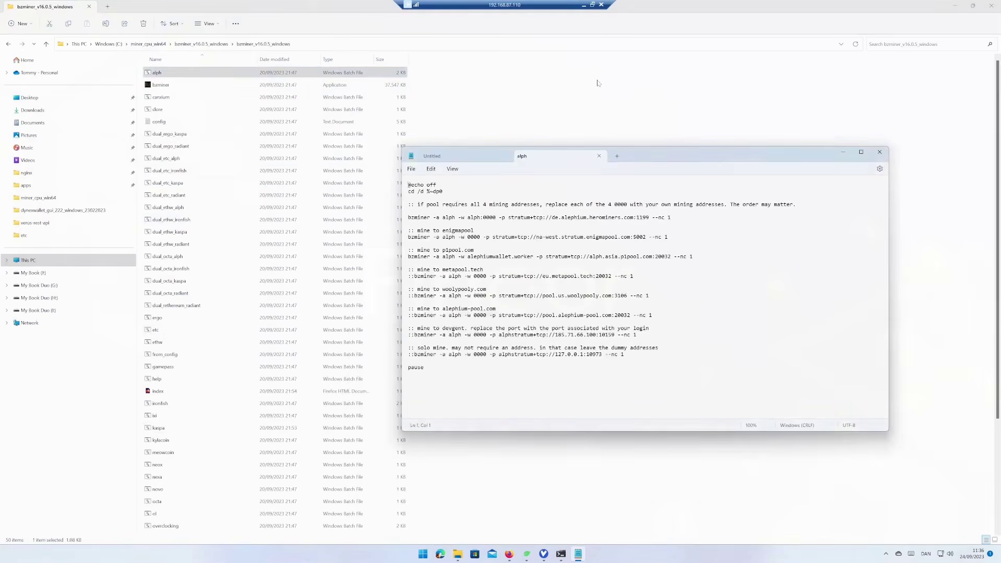
Comment out the enigmapool line with ::, enable the alephium-pool line, and replace 0000 with the wallet address
{"action": "key", "text": "Down"}
{"action": "key", "text": "Down"}
{"action": "key", "text": "Down"}
{"action": "type", "text": "::"}
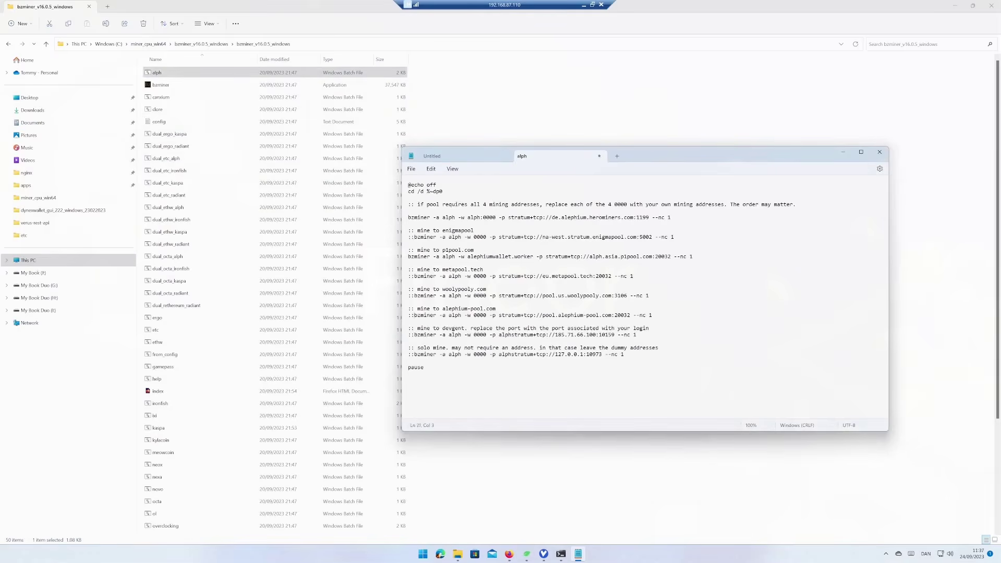
{"action": "key", "text": "BackSpace"}
{"action": "key", "text": "BackSpace"}
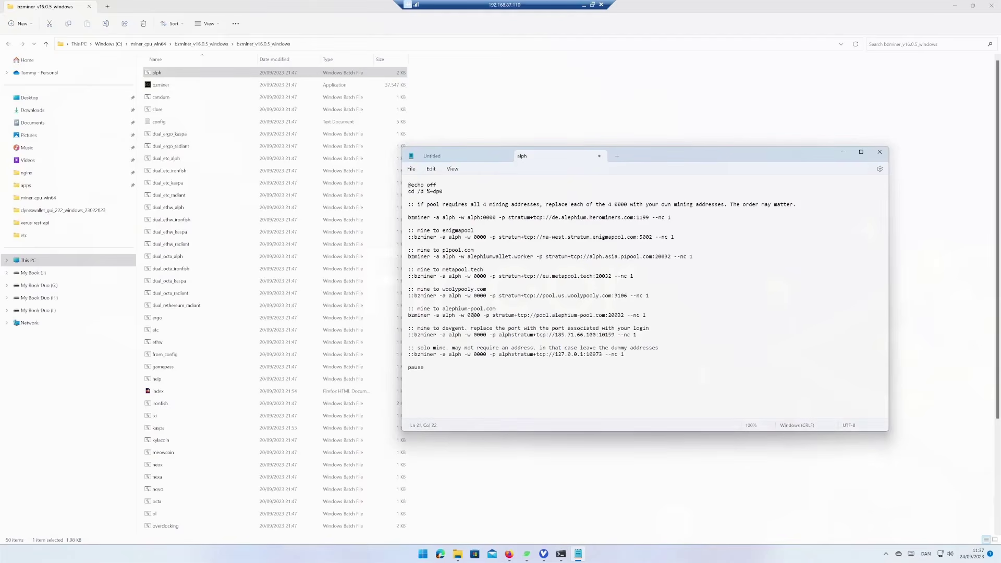
{"action": "double_click", "coordinate": [473, 315]}
{"action": "key", "text": "ctrl+v"}
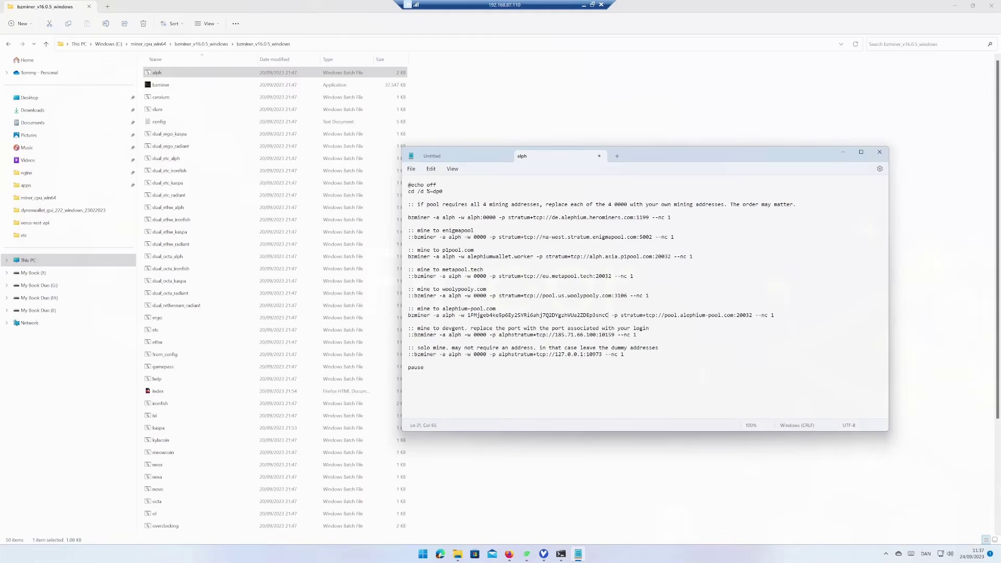
{"action": "key", "text": "alt+Tab"}
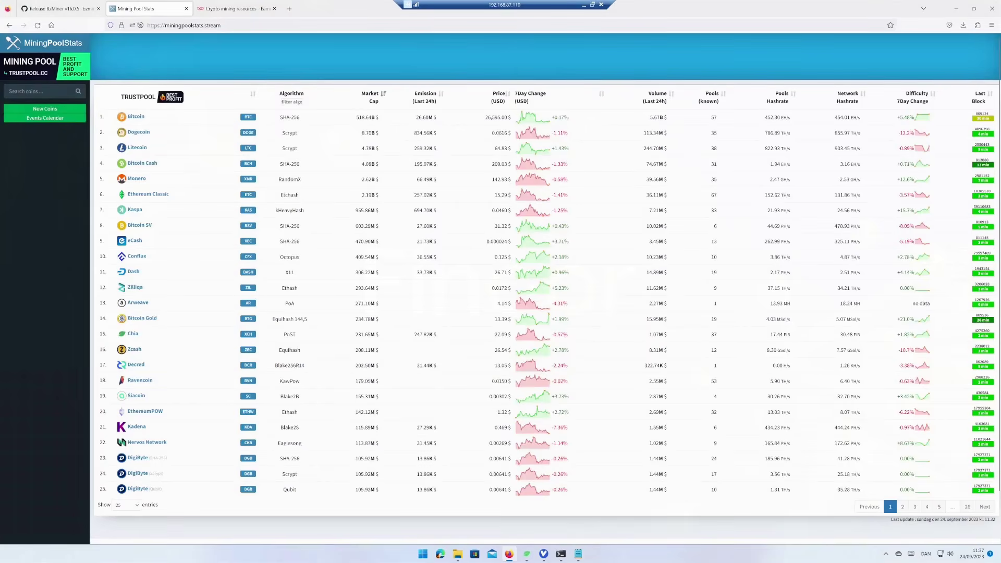
Search MiningPoolStats for 'alp' and open the Alephium pools page
{"action": "left_click", "coordinate": [45, 91]}
{"action": "type", "text": "alp"}
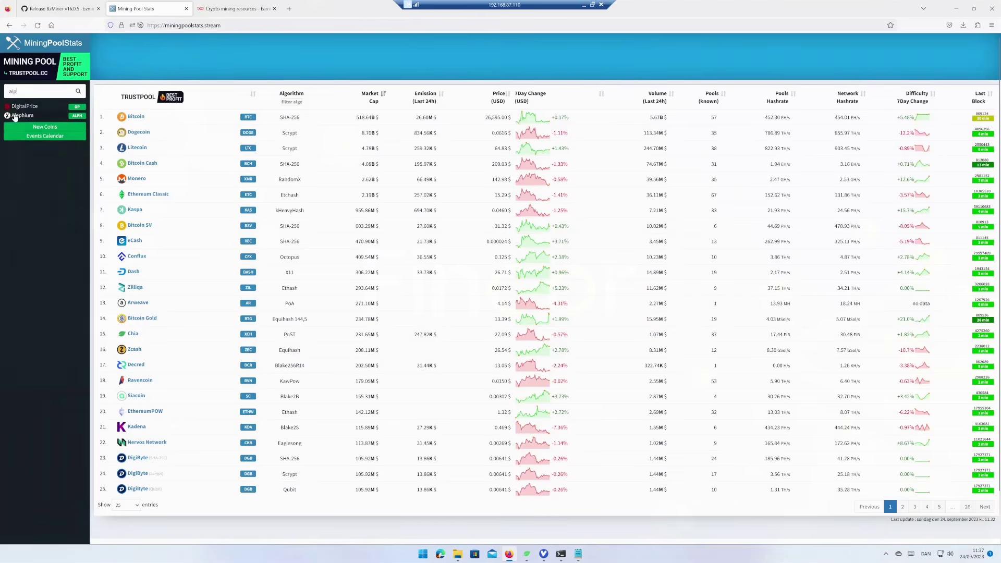
{"action": "left_click", "coordinate": [15, 115]}
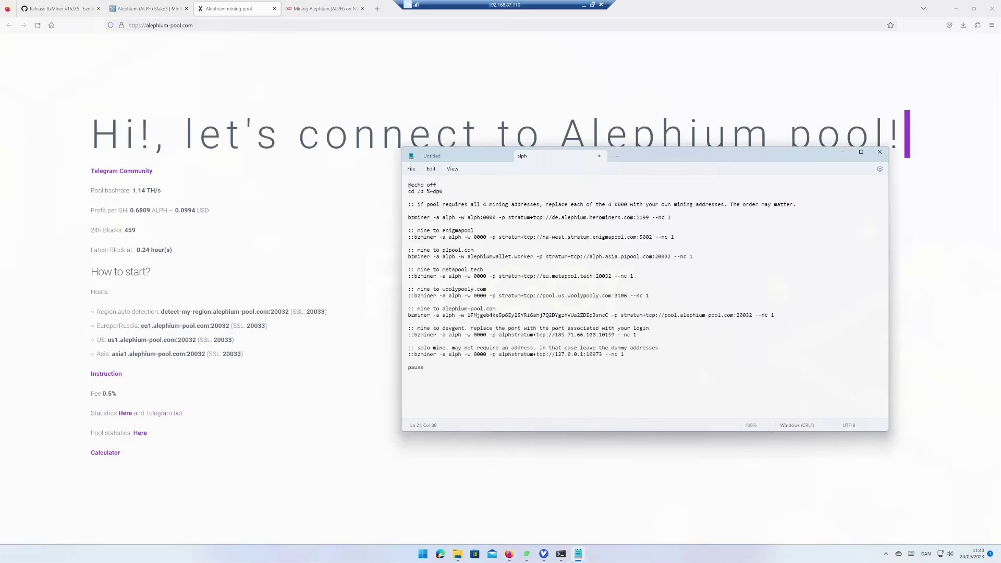
Change the alph.bat pool host to pool.eu1.alephium-pool.com
{"action": "type", "text": "eu"}
{"action": "type", "text": "1"}
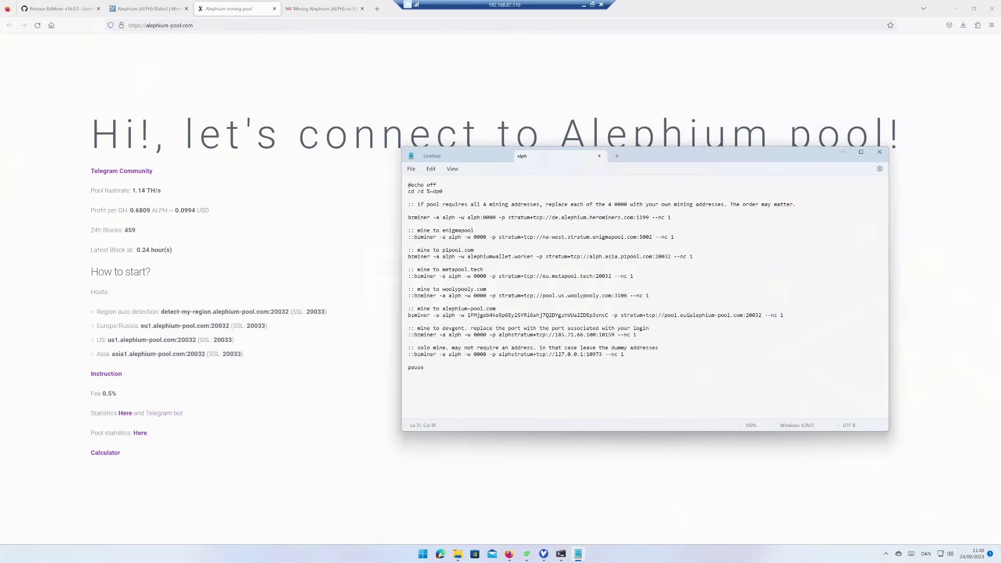
{"action": "key", "text": "Right"}
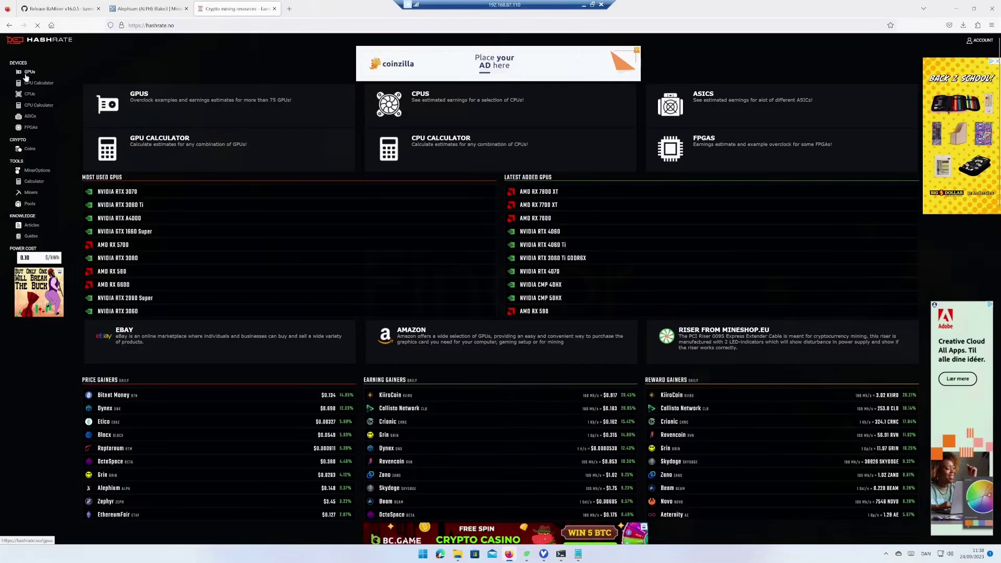
{"action": "left_click", "coordinate": [25, 77]}
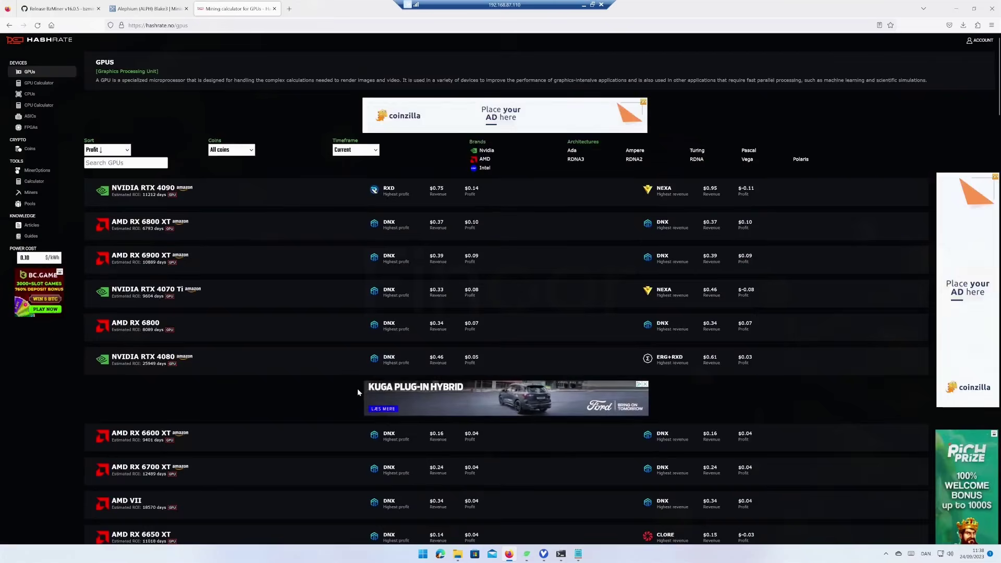
Add Hashrate.no's RTX 3070 Alephium overclock to alph.bat: core offset 300, core lock 1455, memory 810, power 150
{"action": "scroll", "coordinate": [358, 389], "scroll_direction": "down", "scroll_amount": 5}
{"action": "scroll", "coordinate": [358, 393], "scroll_direction": "down", "scroll_amount": 5}
{"action": "scroll", "coordinate": [347, 402], "scroll_direction": "down", "scroll_amount": 6}
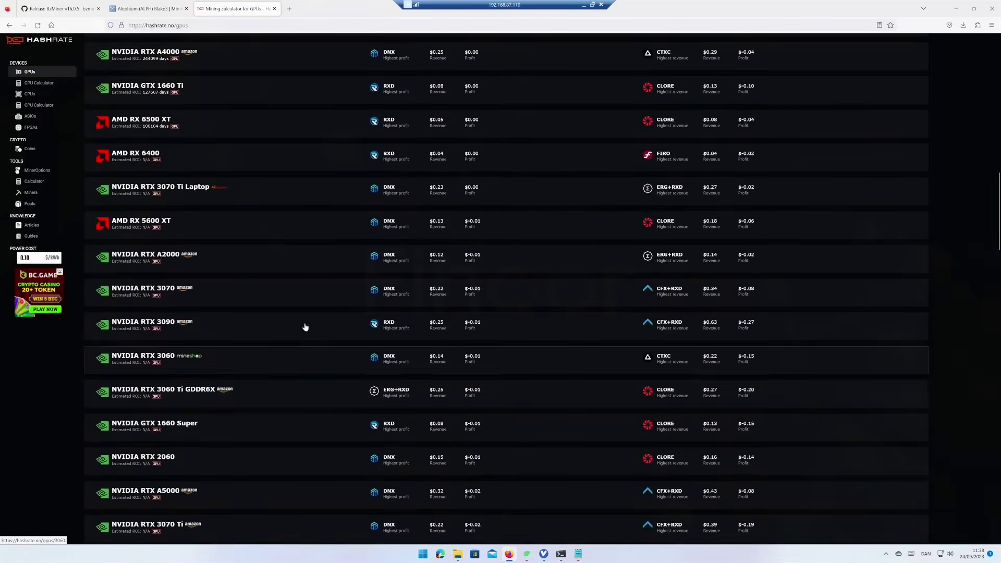
{"action": "left_click", "coordinate": [311, 290]}
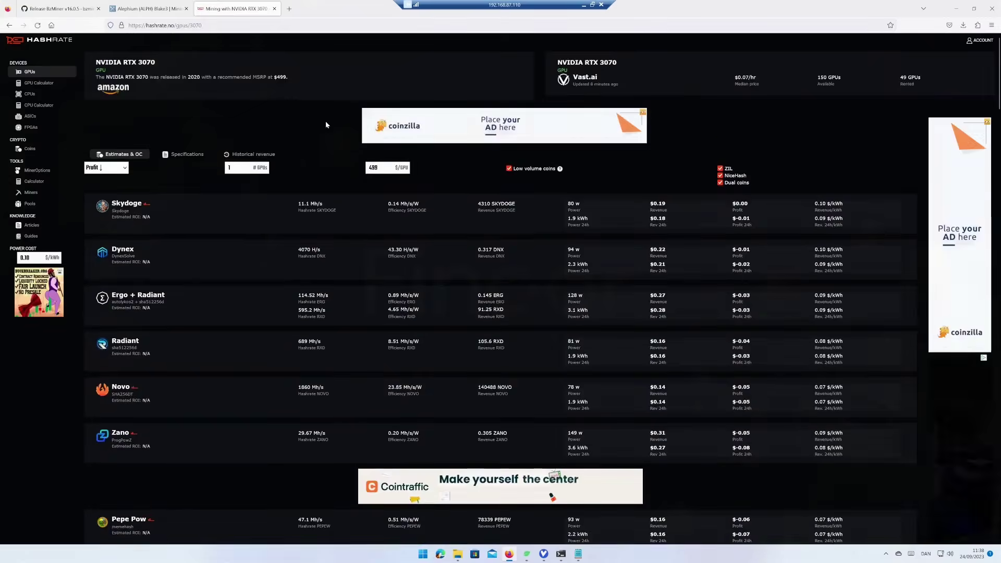
{"action": "scroll", "coordinate": [328, 213], "scroll_direction": "down", "scroll_amount": 5}
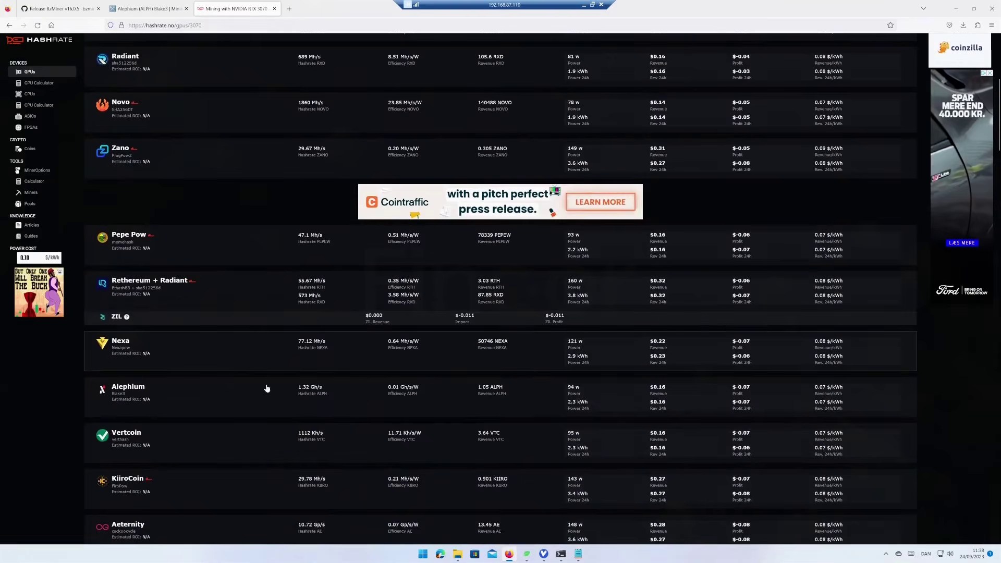
{"action": "left_click", "coordinate": [271, 399]}
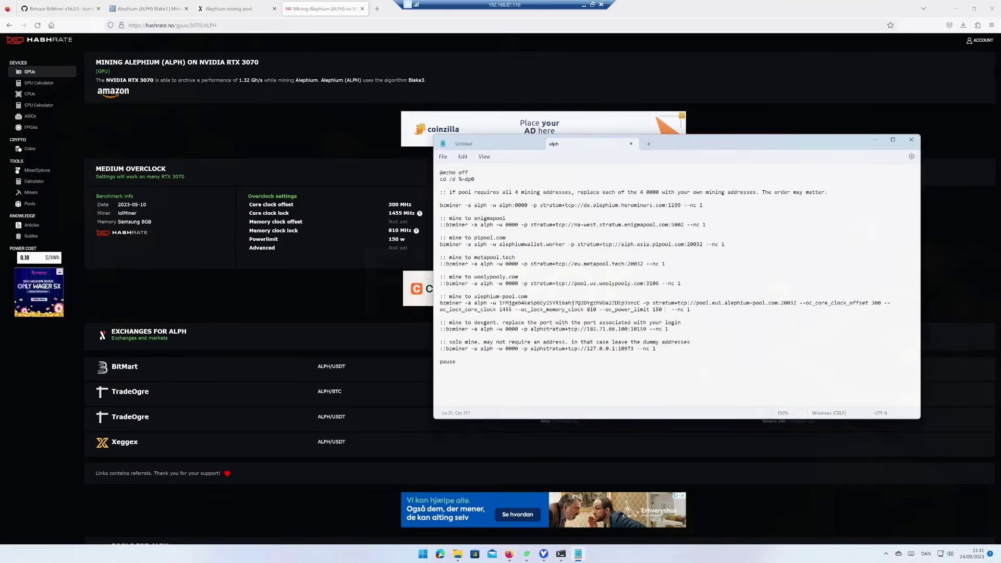
{"action": "key", "text": "Delete"}
{"action": "key", "text": "Delete"}
{"action": "key", "text": "Delete"}
{"action": "type", "text": "::"}
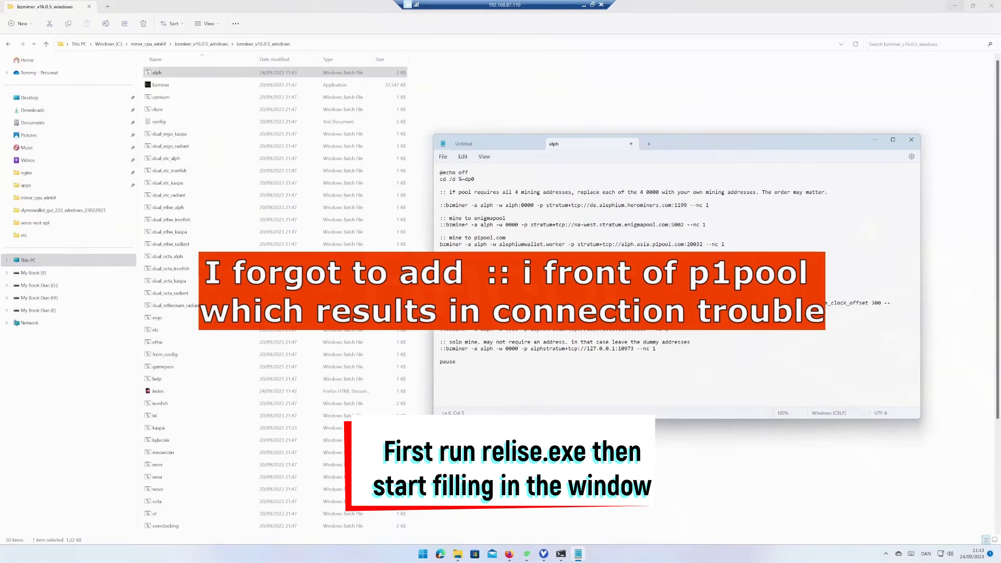
Run alph.bat as administrator, approve the UAC prompt, and maximize the BzMiner console
{"action": "left_click", "coordinate": [440, 231]}
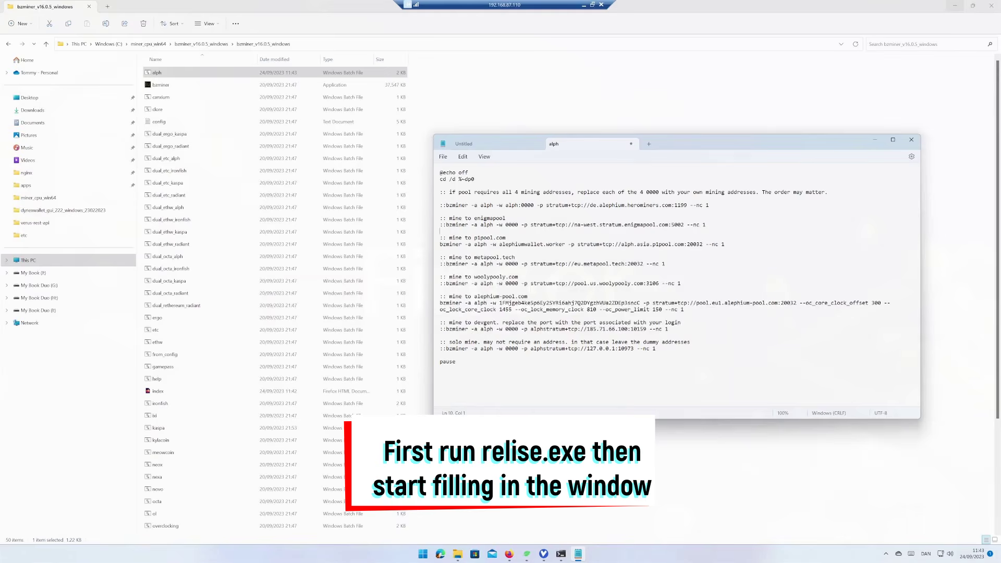
{"action": "right_click", "coordinate": [156, 73]}
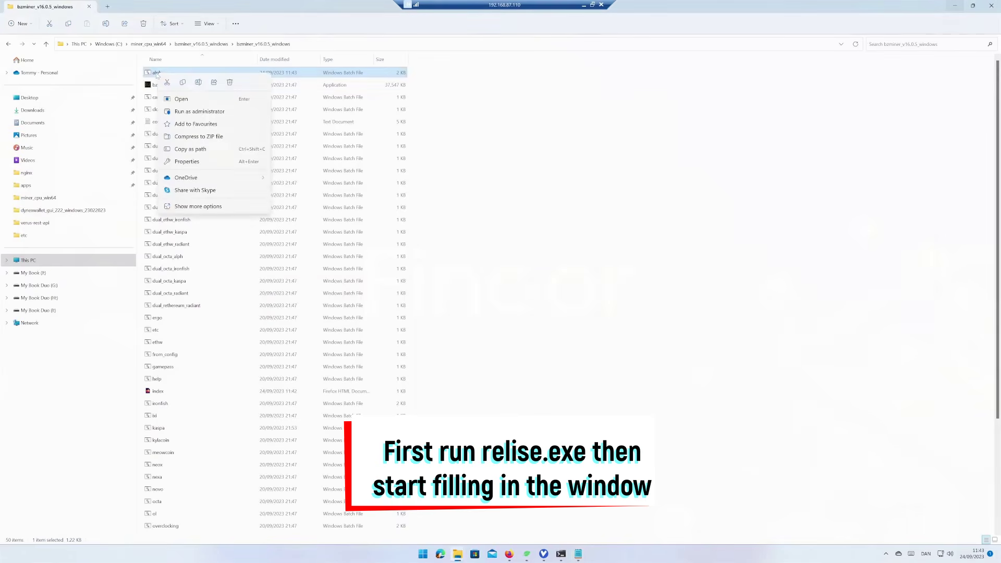
{"action": "left_click", "coordinate": [199, 111]}
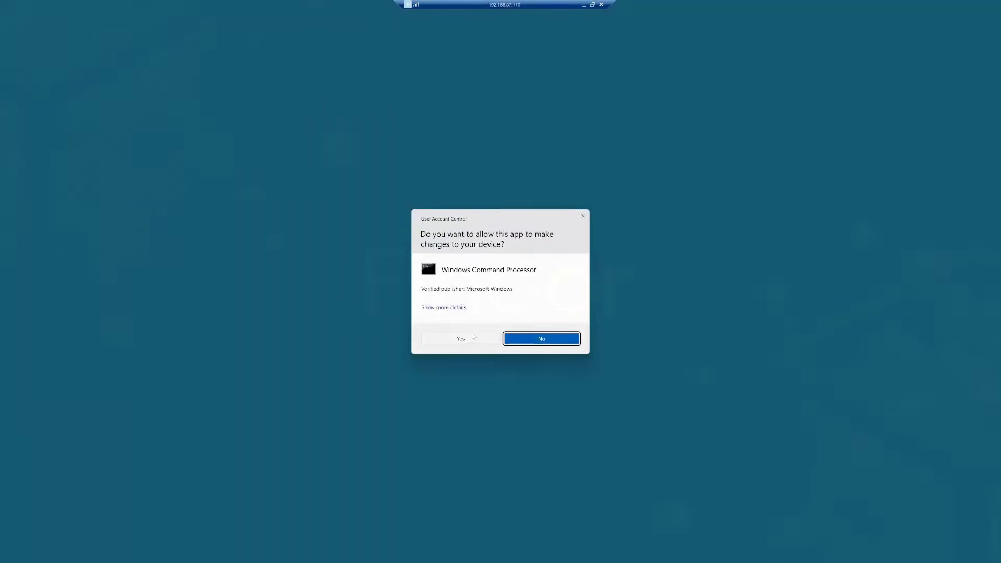
{"action": "left_click", "coordinate": [475, 339]}
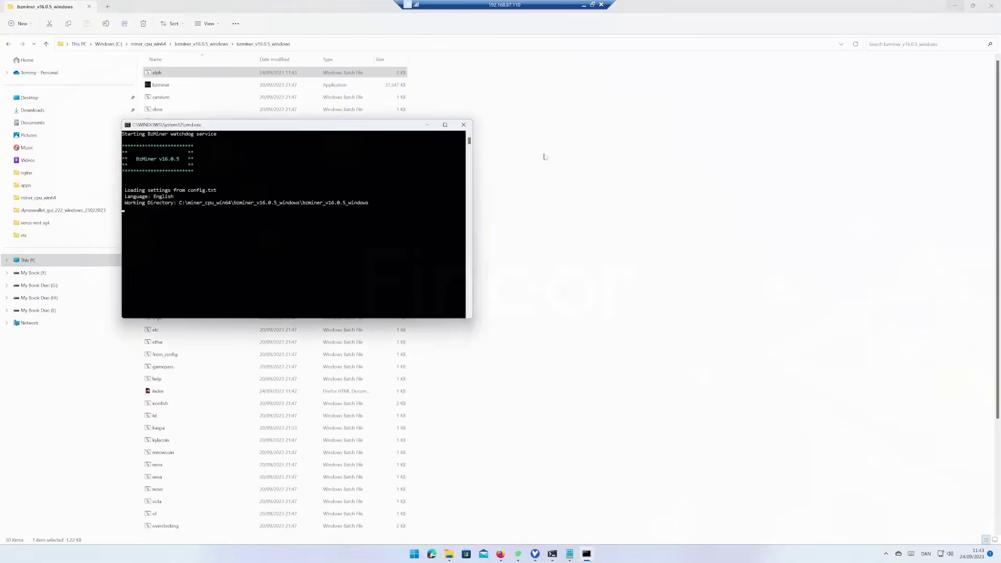
{"action": "key", "text": "super+Up"}
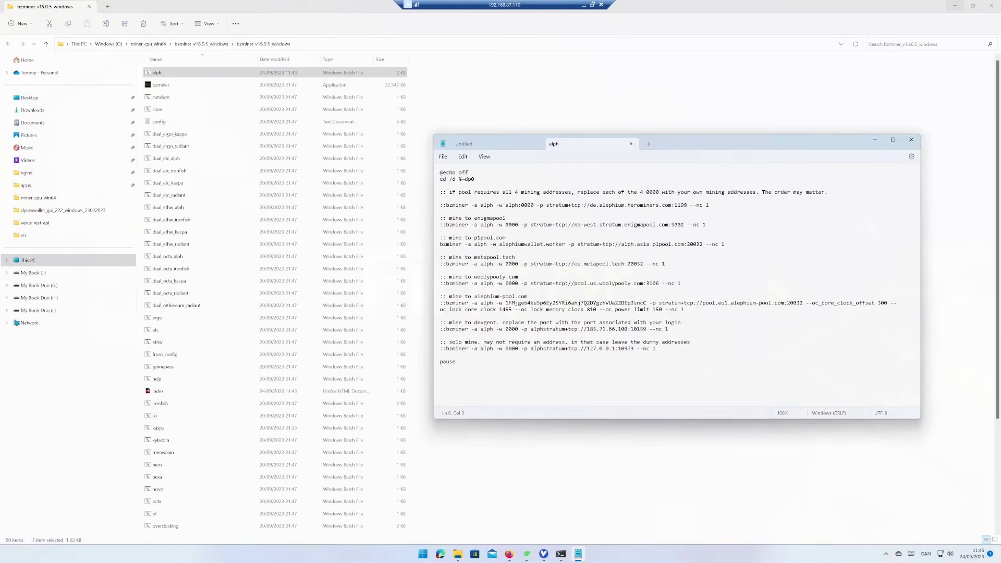
Uncomment the HeroMiners line and replace its 0000 placeholder with the wallet address
{"action": "key", "text": "BackSpace"}
{"action": "key", "text": "BackSpace"}
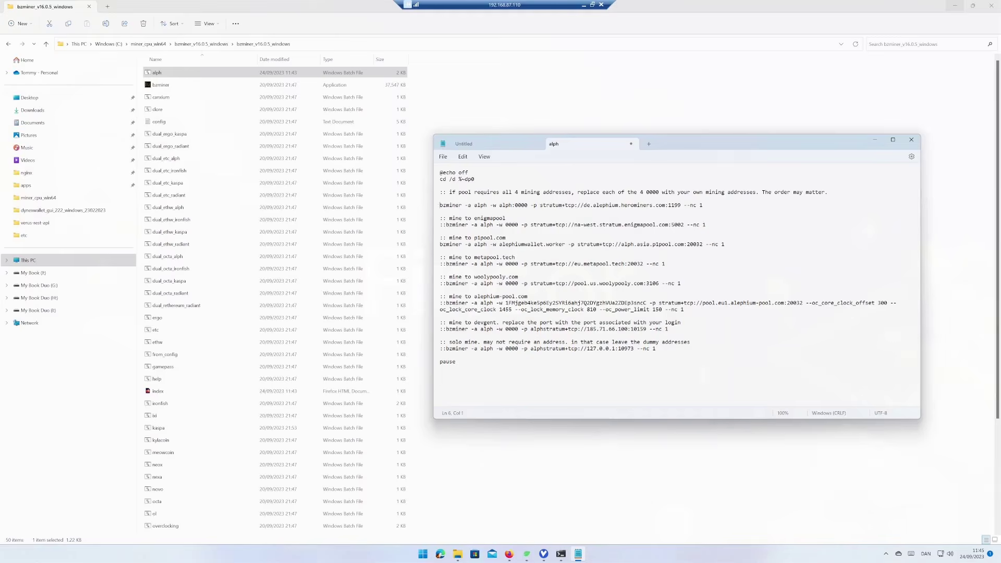
{"action": "mouse_move", "coordinate": [505, 303]}
{"action": "left_mouse_down"}
{"action": "mouse_move", "coordinate": [660, 310]}
{"action": "mouse_move", "coordinate": [646, 303]}
{"action": "left_mouse_up"}
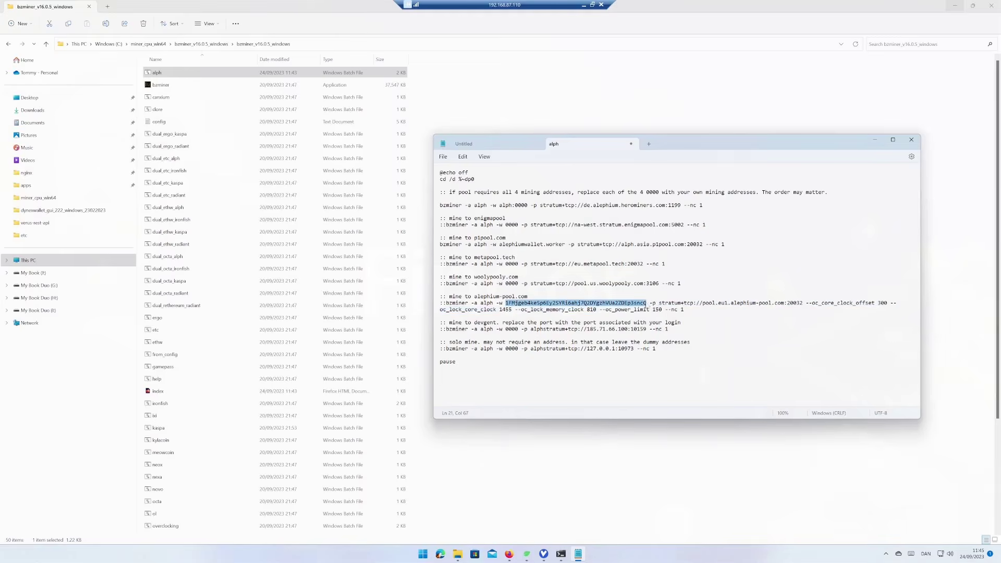
{"action": "left_click", "coordinate": [440, 198]}
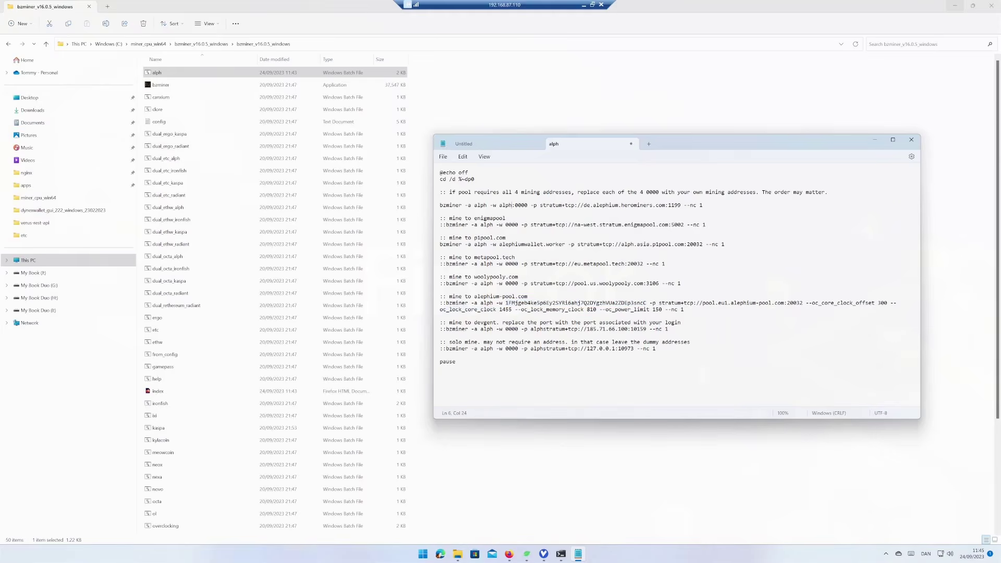
{"action": "key", "text": "shift+Right"}
{"action": "key", "text": "shift+Right"}
{"action": "key", "text": "shift+Right"}
{"action": "key", "text": "ctrl+v"}
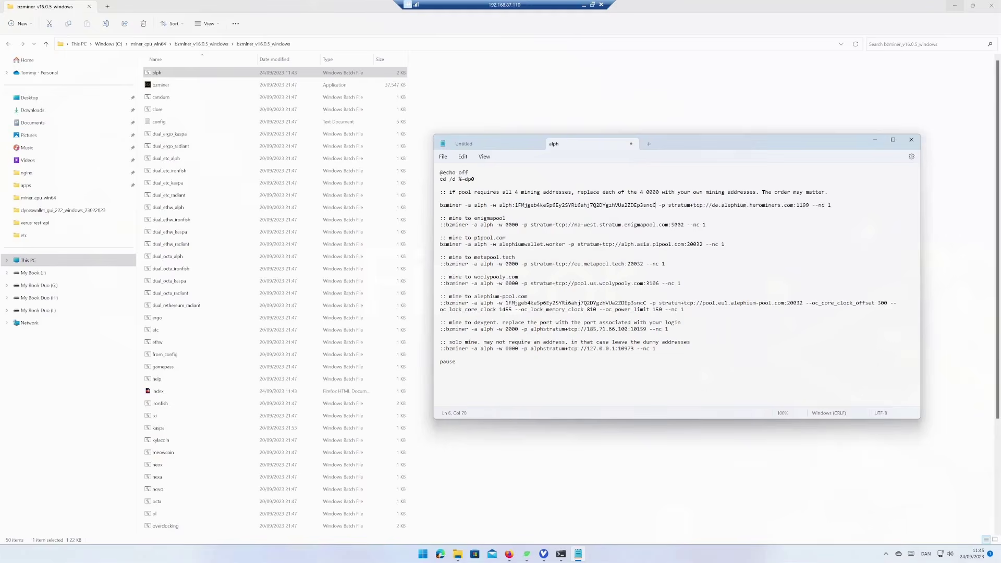
Copy the alephium-pool line's --oc_ overclock options before --nc 1 in the HeroMiners line and remove 'alph:'
{"action": "mouse_move", "coordinate": [806, 302]}
{"action": "left_mouse_down"}
{"action": "mouse_move", "coordinate": [816, 303]}
{"action": "mouse_move", "coordinate": [596, 302]}
{"action": "mouse_move", "coordinate": [656, 309]}
{"action": "left_mouse_up"}
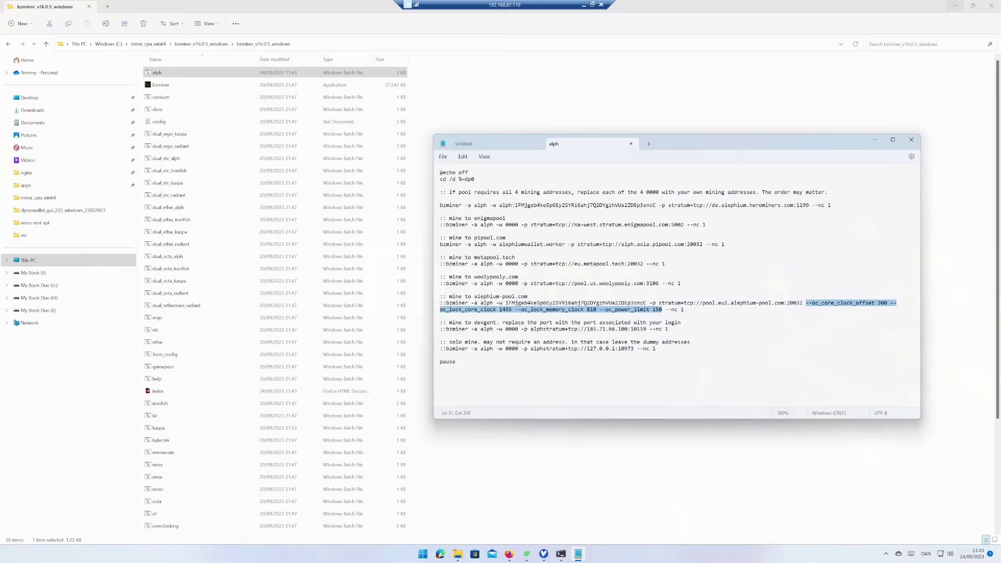
{"action": "left_click", "coordinate": [812, 205]}
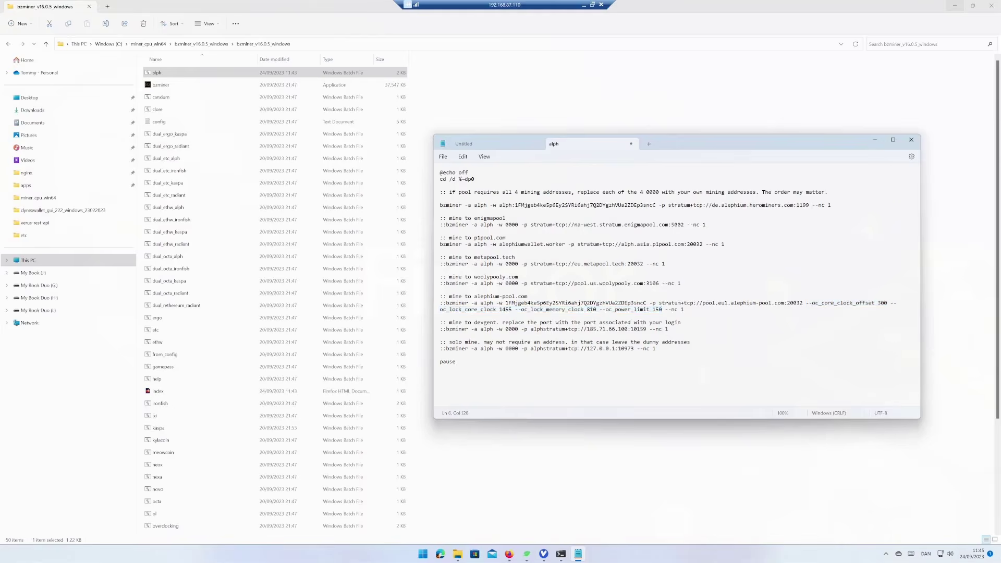
{"action": "type", "text": "--oc_core_clock_offset 300 --oc_lock_core_clock 1455 --oc_lock_memory_clock 810 --oc_power_limit 150"}
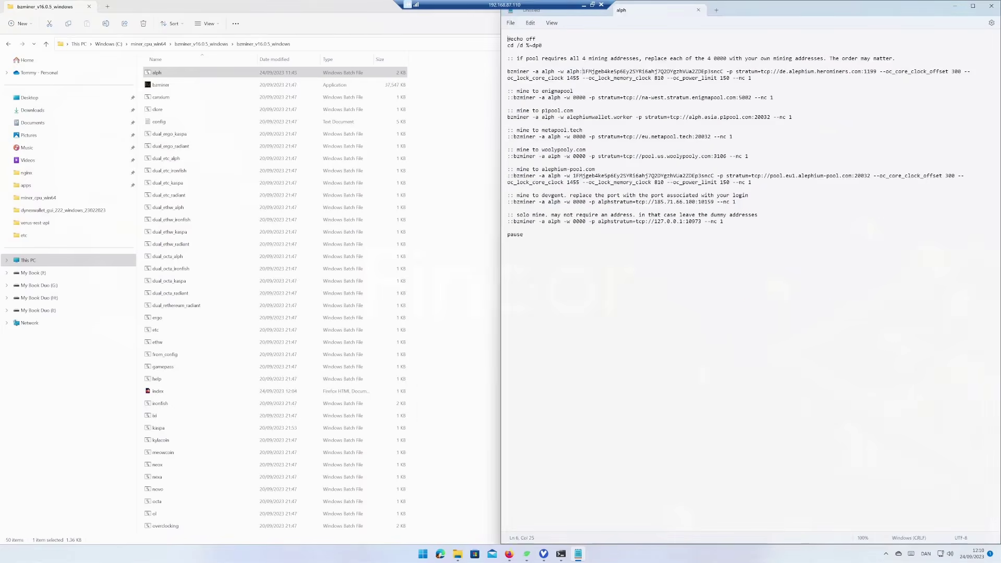
{"action": "key", "text": "BackSpace"}
{"action": "key", "text": "BackSpace"}
{"action": "key", "text": "BackSpace"}
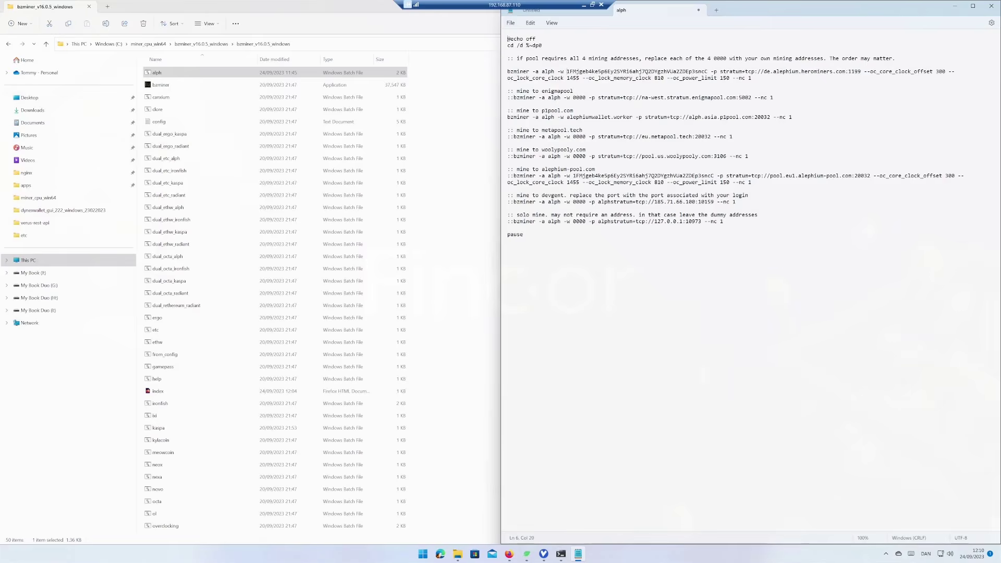
Save alph.bat and relaunch it as administrator to mine on de.alephium.herominers.com:1199
{"action": "key", "text": "ctrl+s"}
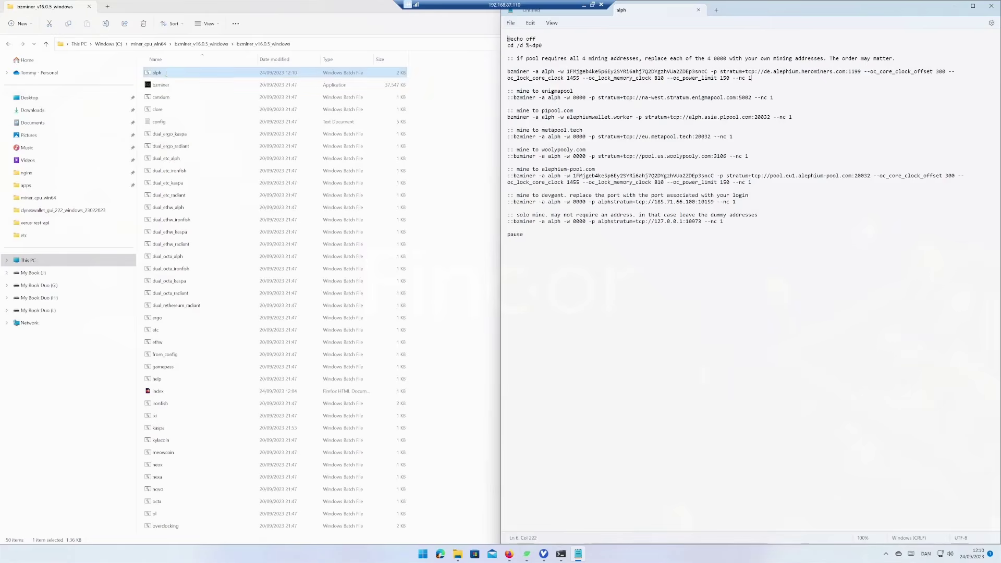
{"action": "right_click", "coordinate": [163, 75]}
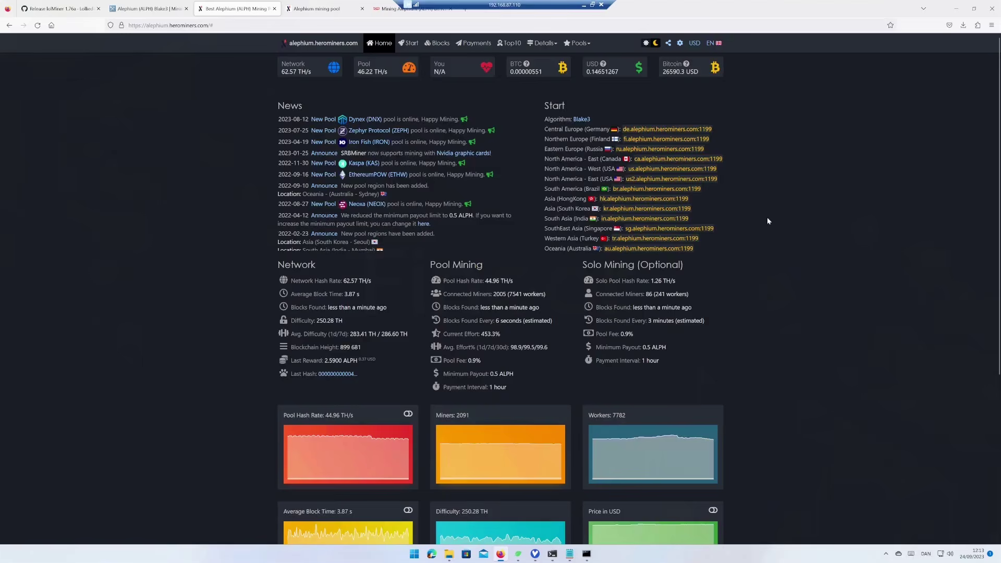
Look up the wallet on HeroMiners, showing 746.67 MH/s, 14 valid shares and the active rig worker
{"action": "scroll", "coordinate": [768, 221], "scroll_direction": "down", "scroll_amount": 5}
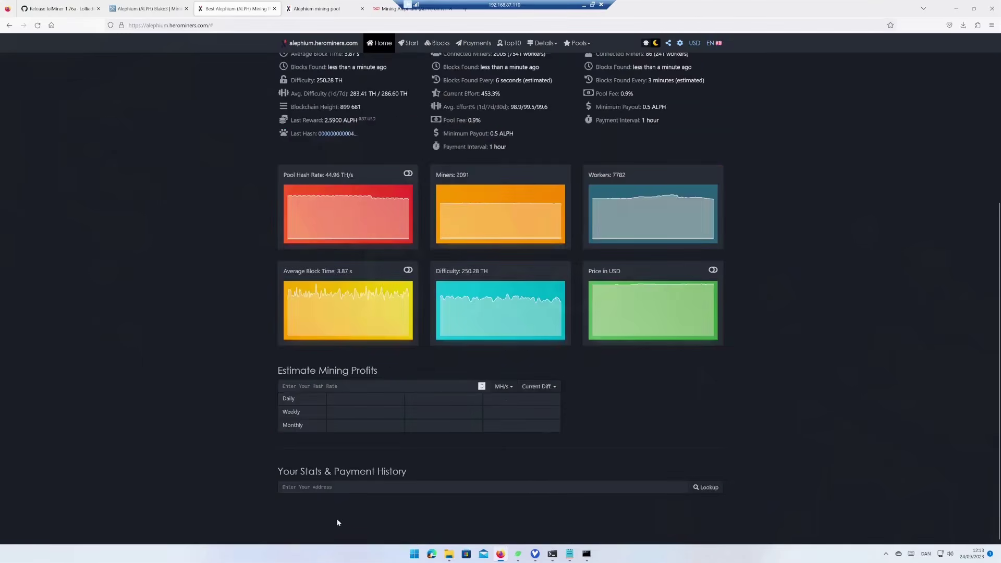
{"action": "left_click", "coordinate": [469, 487]}
{"action": "key", "text": "ctrl+v"}
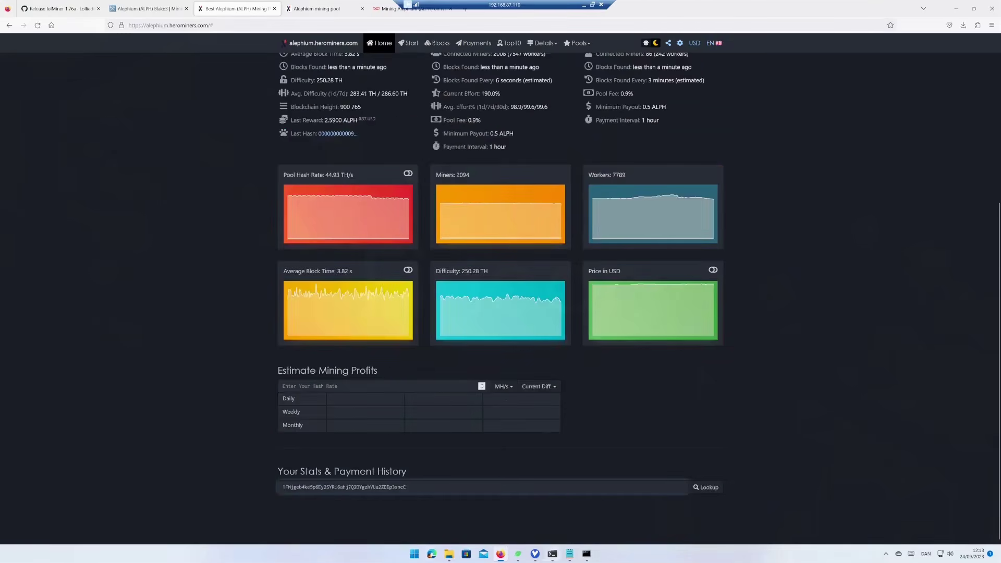
{"action": "key", "text": "Return"}
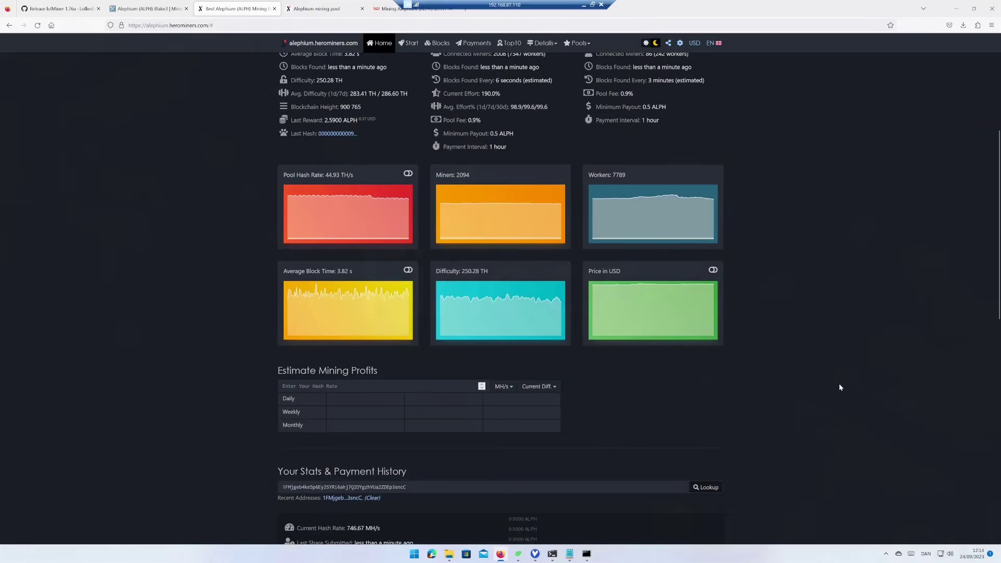
{"action": "scroll", "coordinate": [839, 387], "scroll_direction": "down", "scroll_amount": 4}
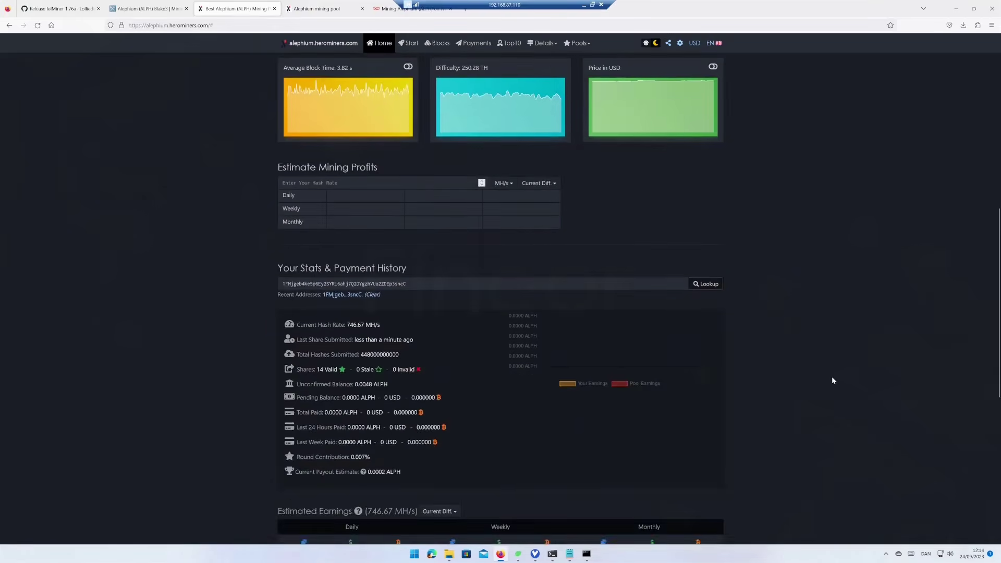
{"action": "scroll", "coordinate": [837, 375], "scroll_direction": "down", "scroll_amount": 2}
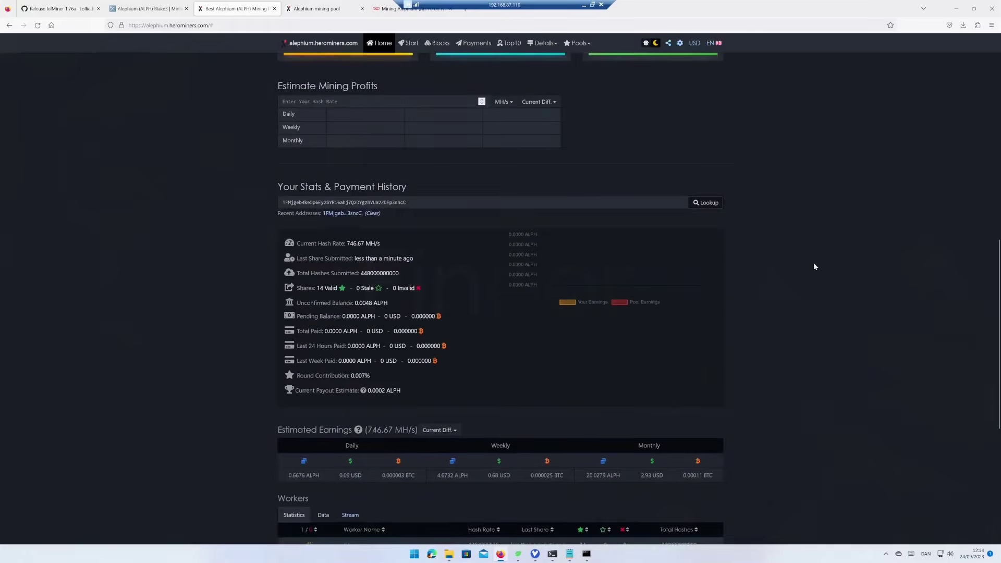
{"action": "scroll", "coordinate": [813, 264], "scroll_direction": "down", "scroll_amount": 3}
{"action": "scroll", "coordinate": [813, 264], "scroll_direction": "up", "scroll_amount": 2}
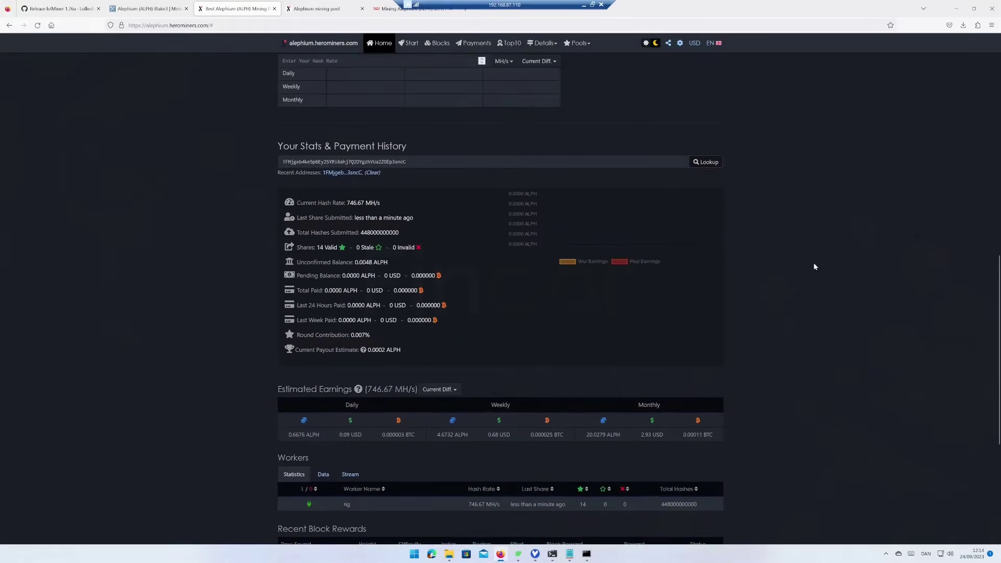